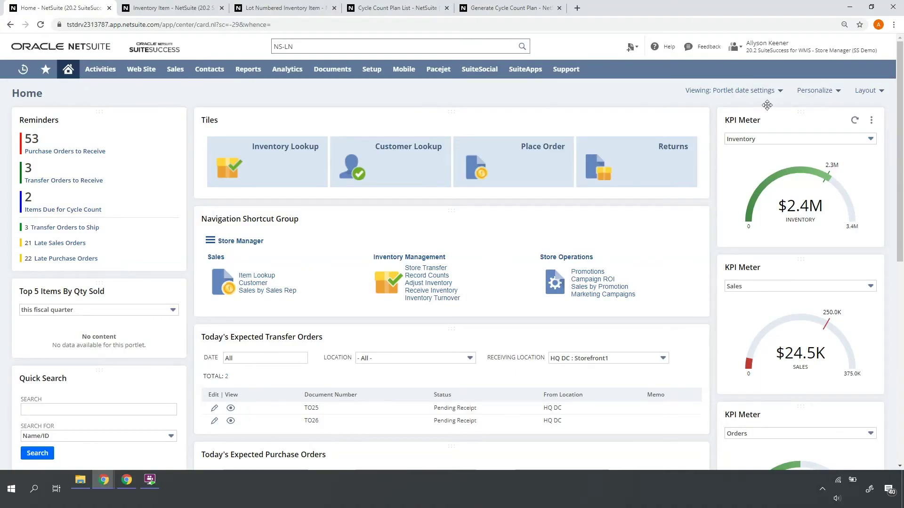
Highlight the Inventory KPI meter and the Items Due for Cycle Count reminder on the dashboard
{"action": "mouse_move", "coordinate": [830, 55]}
{"action": "left_click_drag", "start_coordinate": [719, 108], "coordinate": [884, 245]}
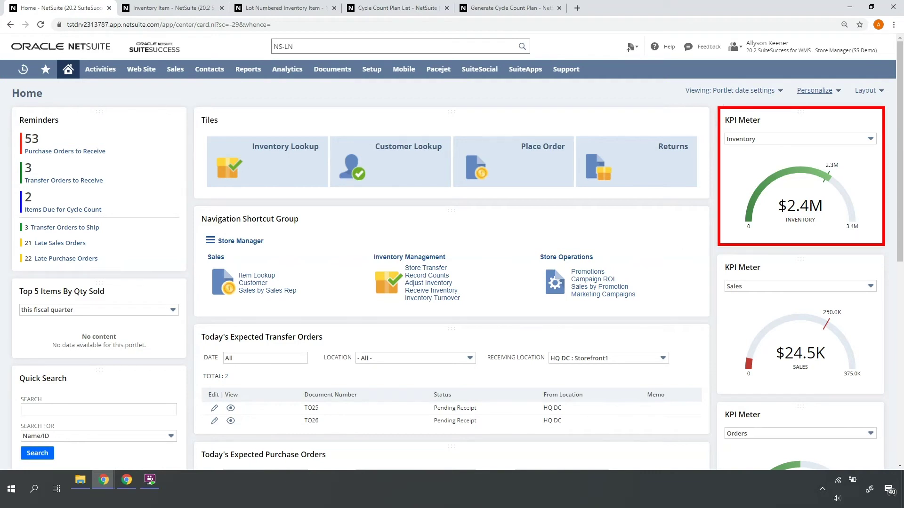
{"action": "left_click_drag", "start_coordinate": [108, 217], "coordinate": [160, 249]}
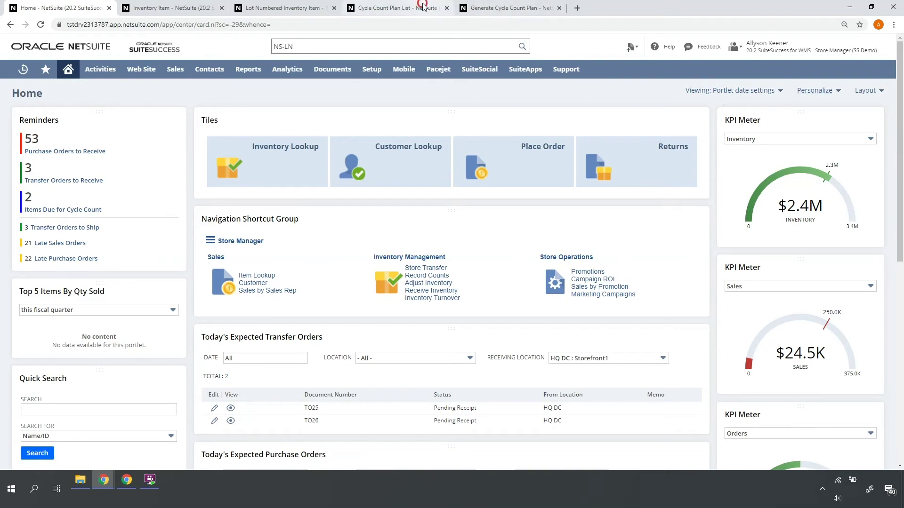
On the Cycle Count Plan List, outline the Item Family, Item Classification and Use Item Frequency columns
{"action": "left_click", "coordinate": [398, 7]}
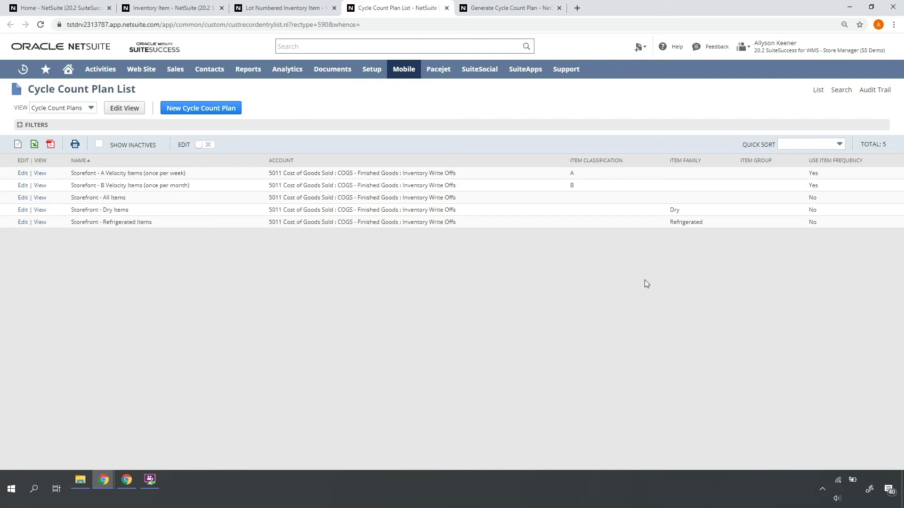
{"action": "left_click_drag", "start_coordinate": [655, 155], "coordinate": [729, 228]}
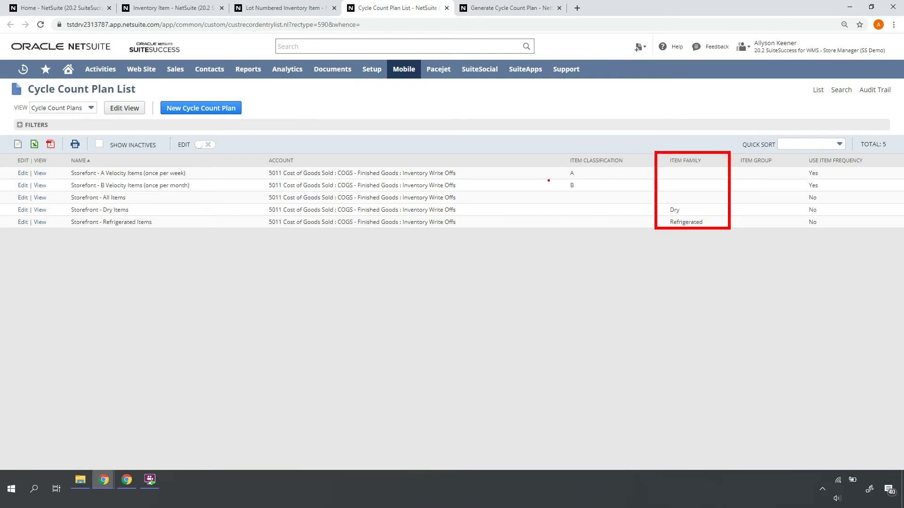
{"action": "left_click_drag", "start_coordinate": [543, 153], "coordinate": [638, 230]}
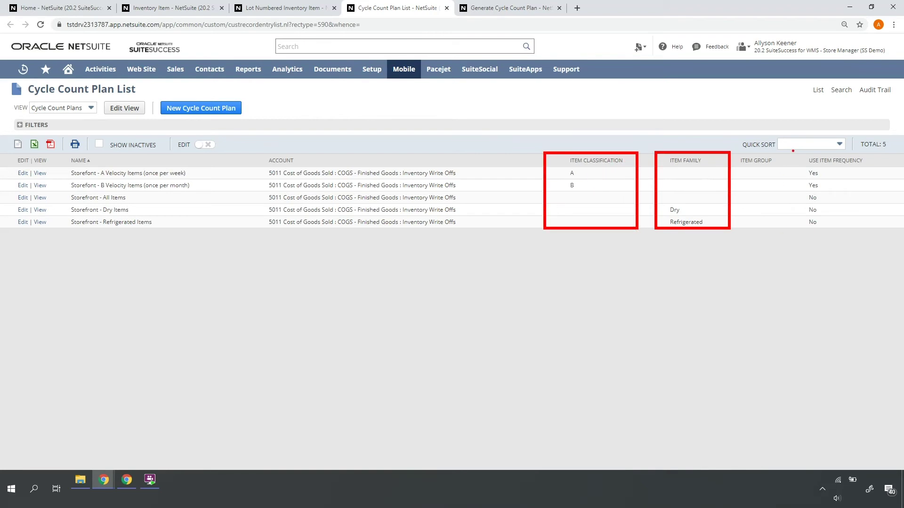
{"action": "left_click_drag", "start_coordinate": [793, 153], "coordinate": [876, 229]}
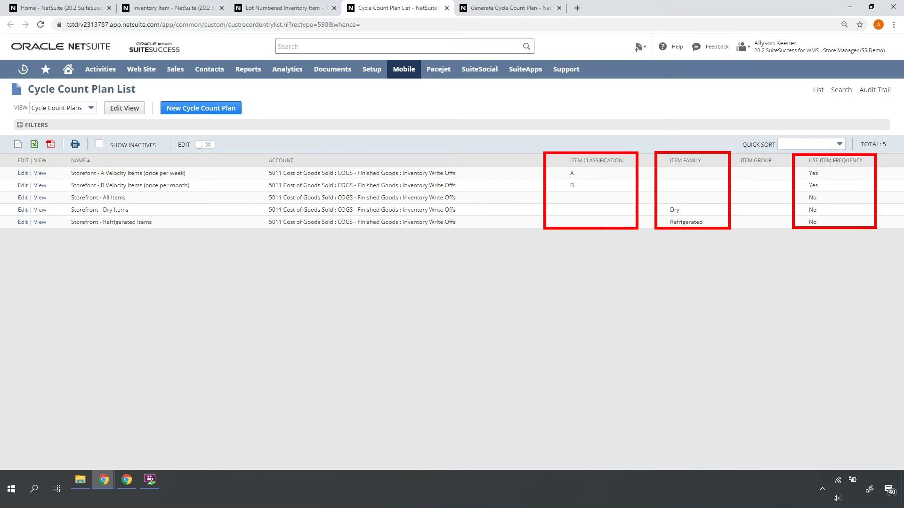
{"action": "key", "text": "Escape"}
Choose plan 'Storefont - A Velocity Items (once per week)' with count start and end dates 10/01/2020
{"action": "left_click", "coordinate": [481, 9]}
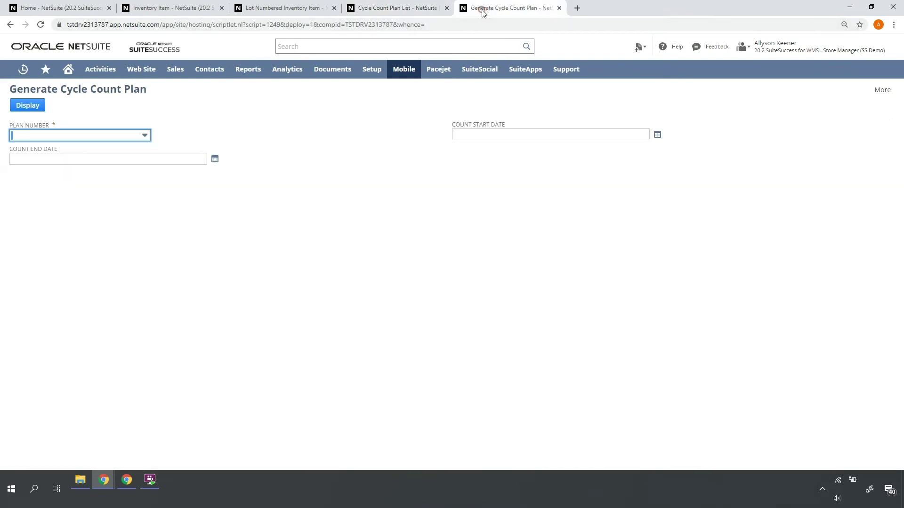
{"action": "left_click", "coordinate": [91, 137]}
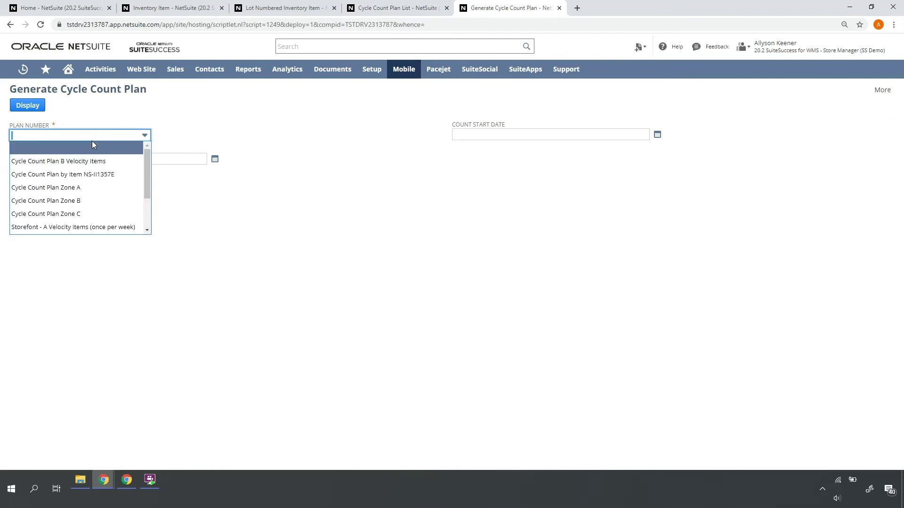
{"action": "left_click", "coordinate": [109, 228]}
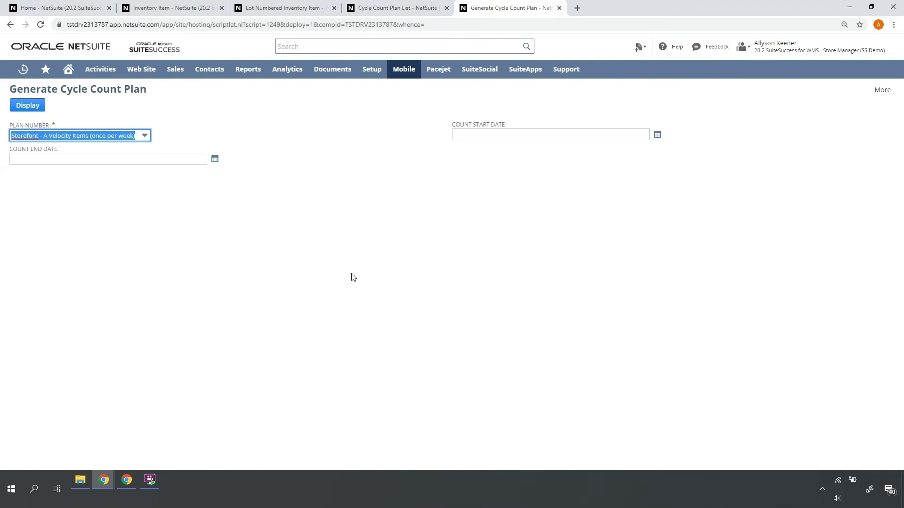
{"action": "left_click", "coordinate": [657, 135]}
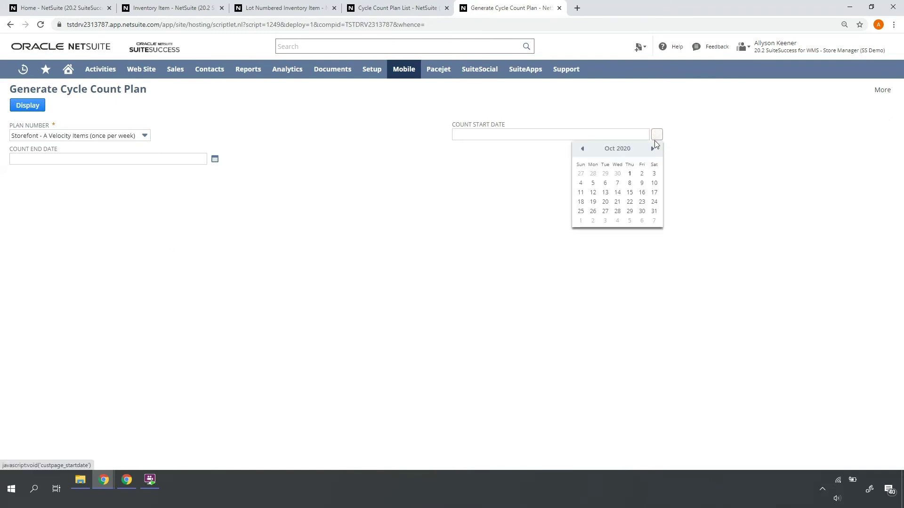
{"action": "left_click", "coordinate": [628, 174]}
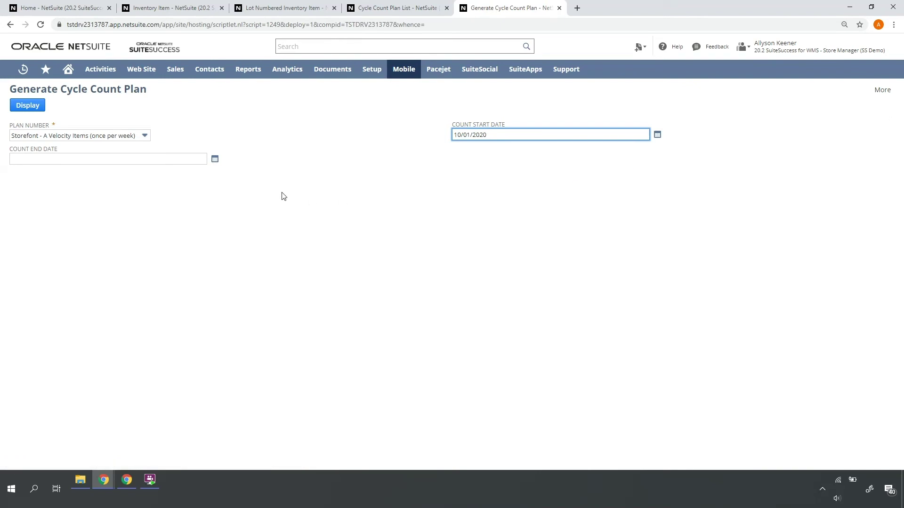
{"action": "left_click", "coordinate": [215, 159]}
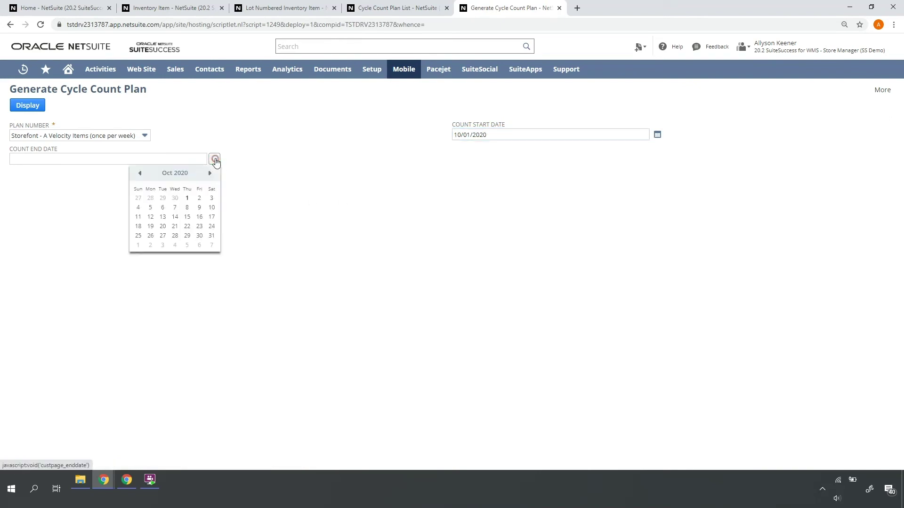
{"action": "left_click", "coordinate": [187, 198]}
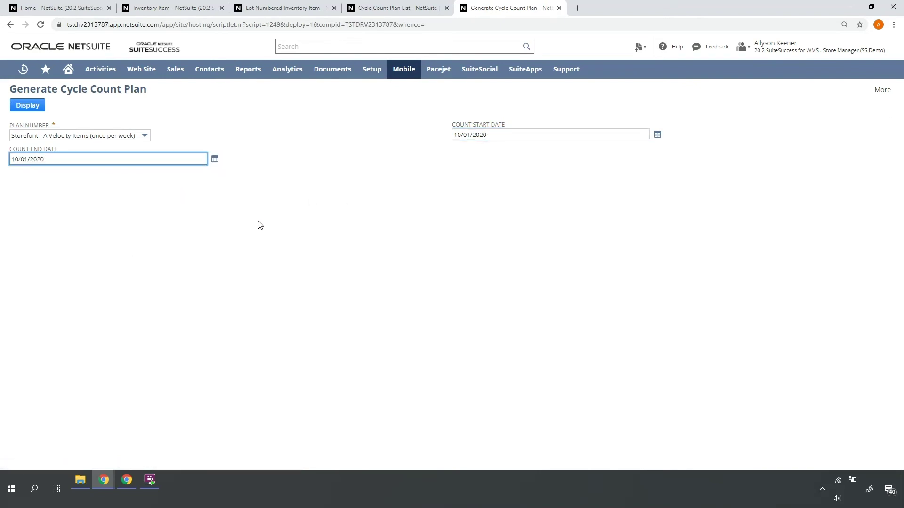
Display the plan's items, mark both, then generate, release and start the count
{"action": "left_click", "coordinate": [36, 107]}
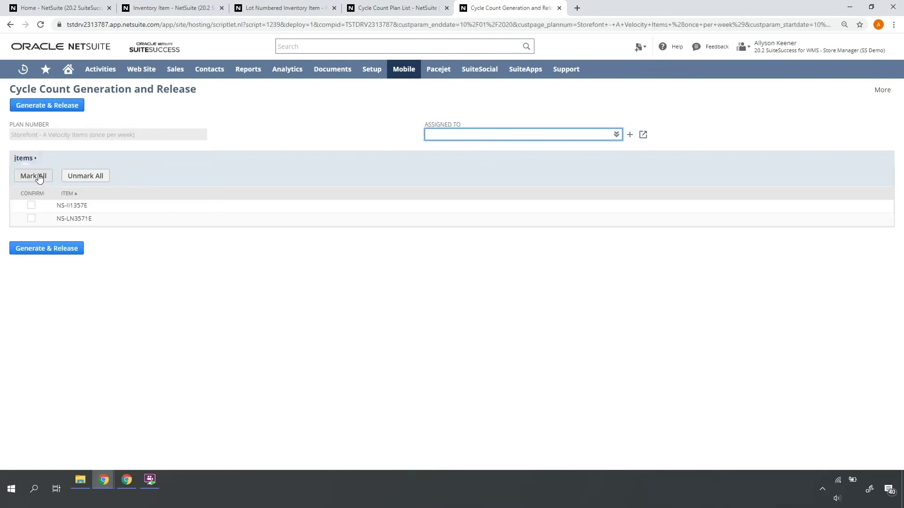
{"action": "left_click", "coordinate": [38, 177]}
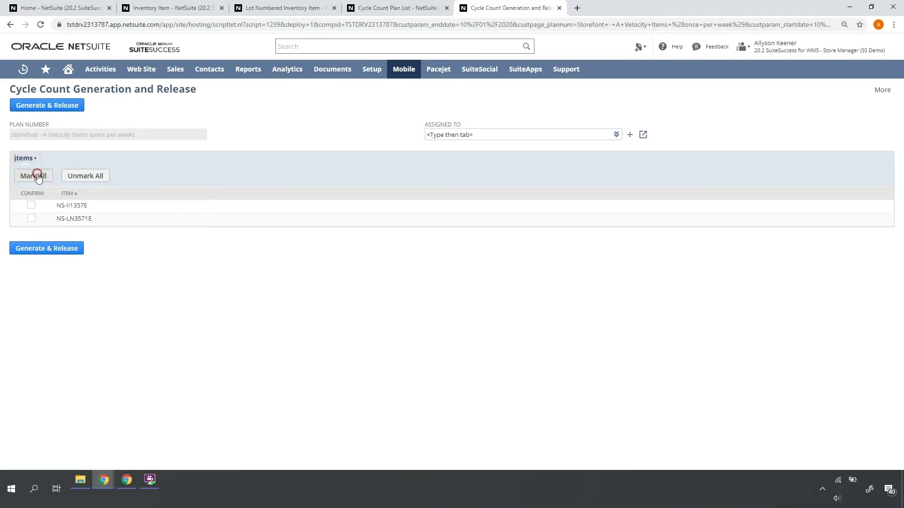
{"action": "left_click", "coordinate": [57, 107]}
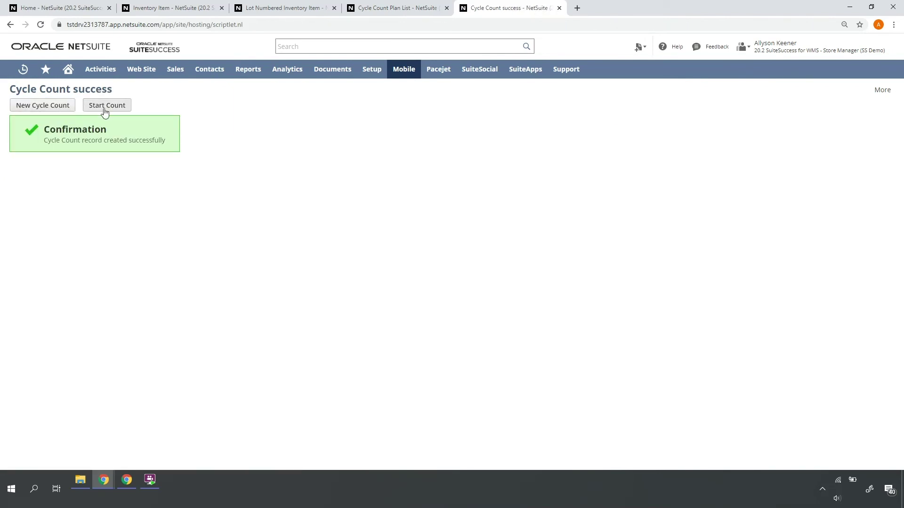
{"action": "left_click", "coordinate": [109, 108]}
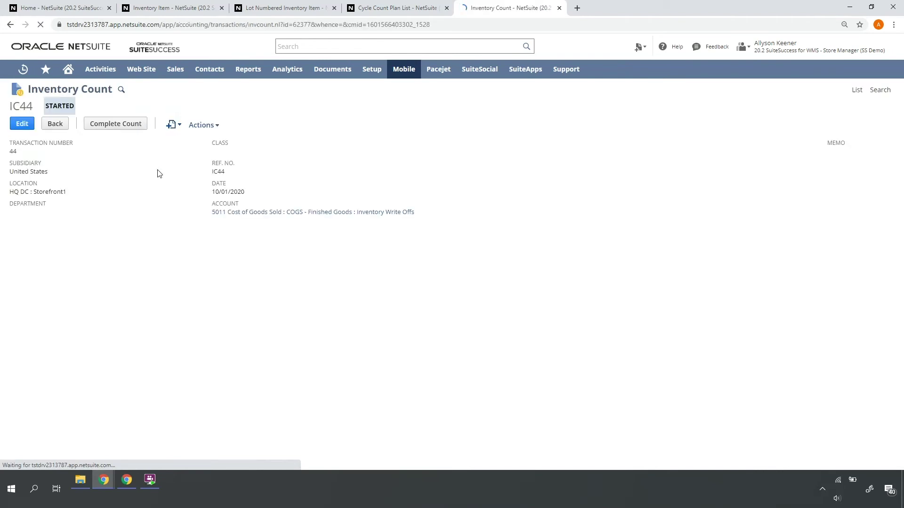
In the mobile app, pick the HQ DC : Storefront1 warehouse and the released cycle count plan
{"action": "mouse_move", "coordinate": [100, 487]}
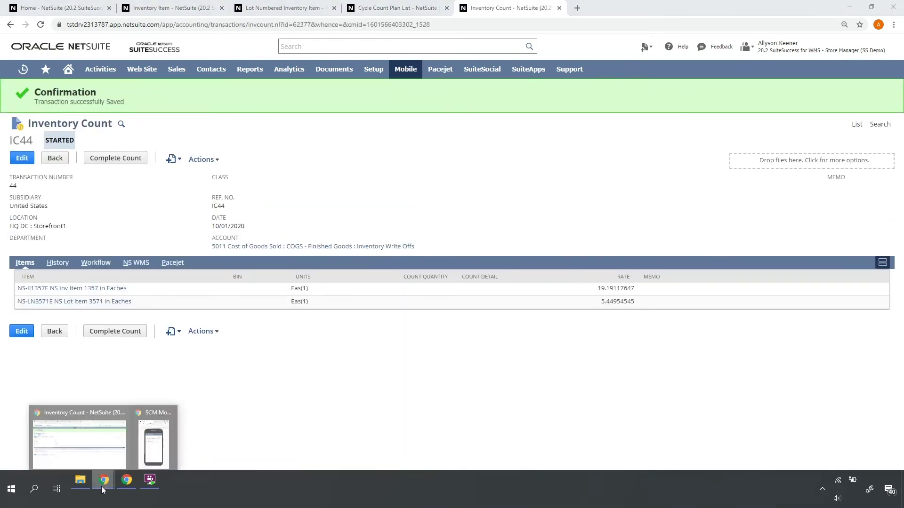
{"action": "left_click", "coordinate": [155, 459]}
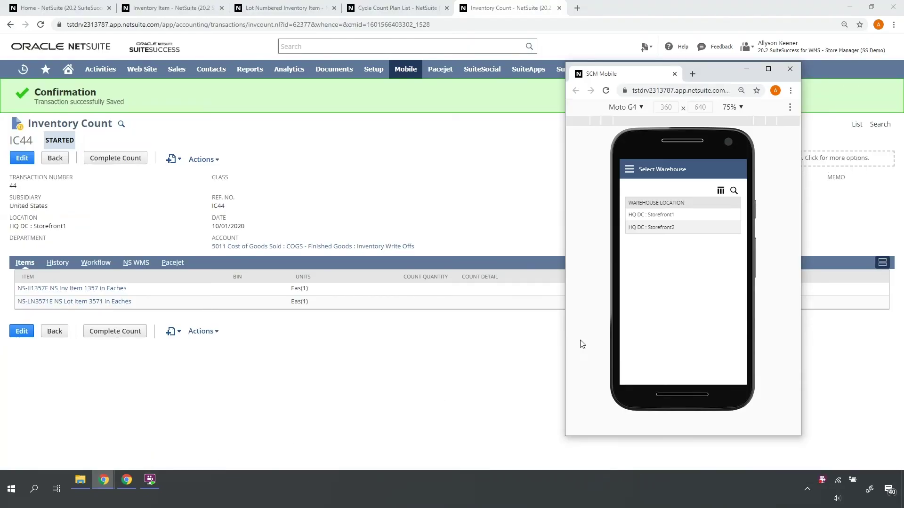
{"action": "left_click", "coordinate": [645, 212]}
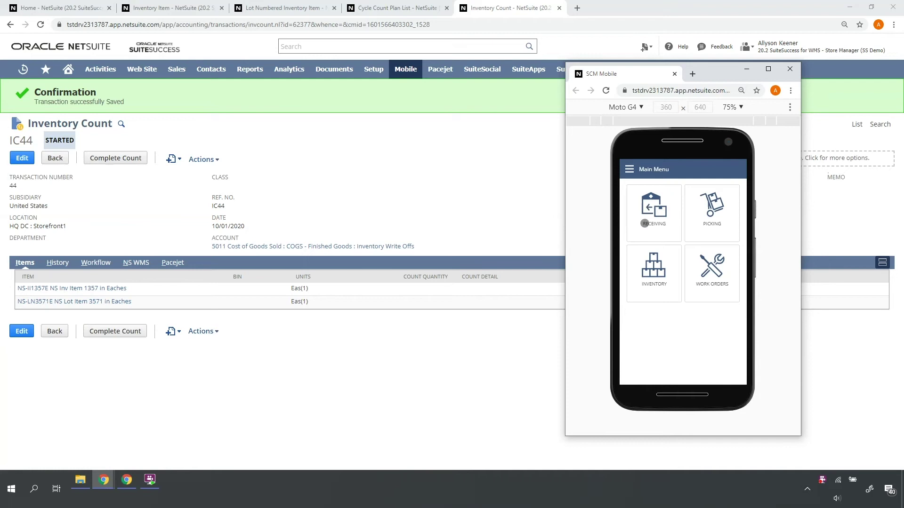
{"action": "left_click", "coordinate": [652, 262]}
{"action": "left_click", "coordinate": [653, 209]}
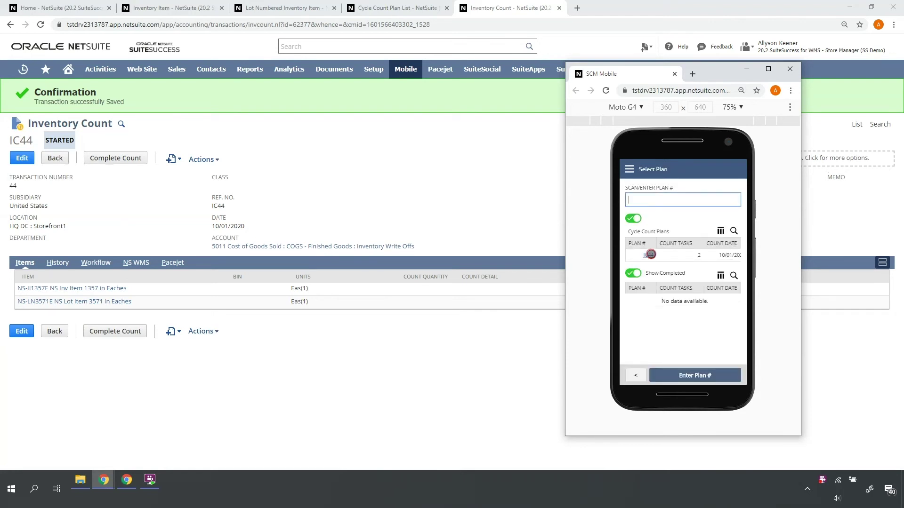
{"action": "left_click", "coordinate": [651, 254]}
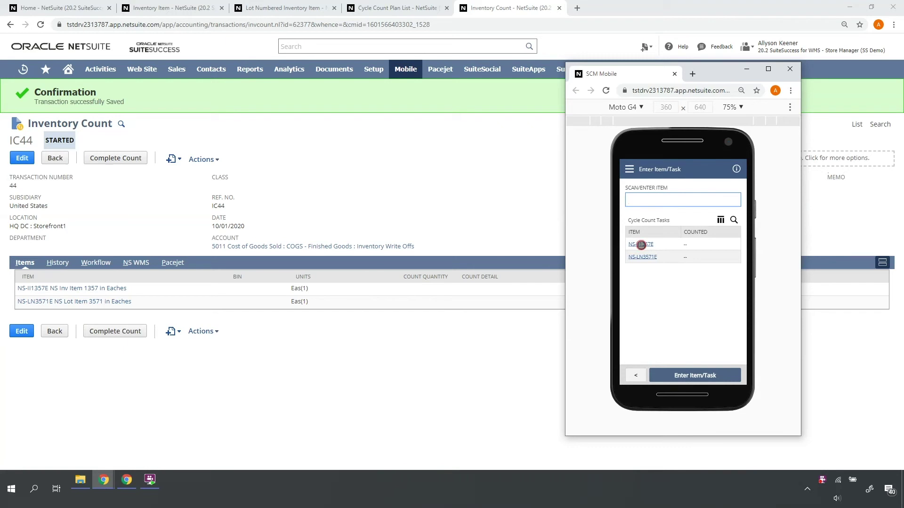
Select item NS-II1357E and display its two stock locations
{"action": "left_click", "coordinate": [642, 245]}
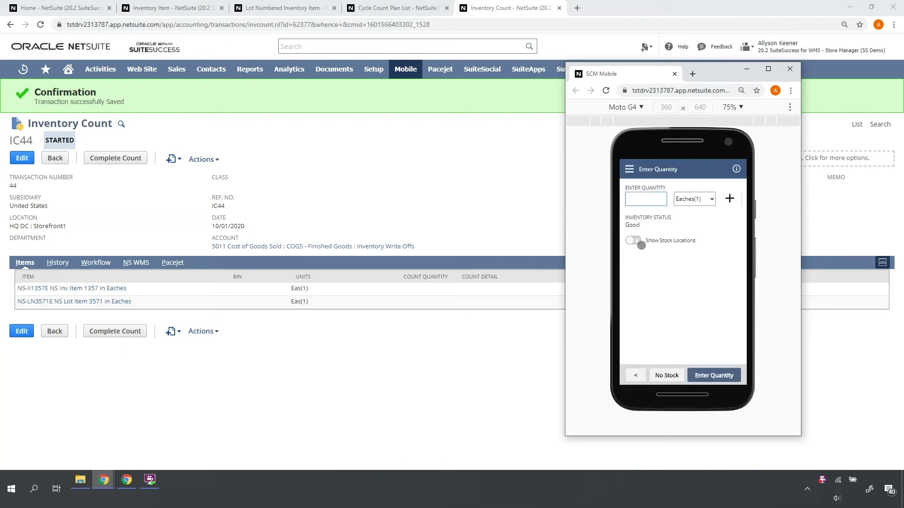
{"action": "left_click", "coordinate": [641, 245]}
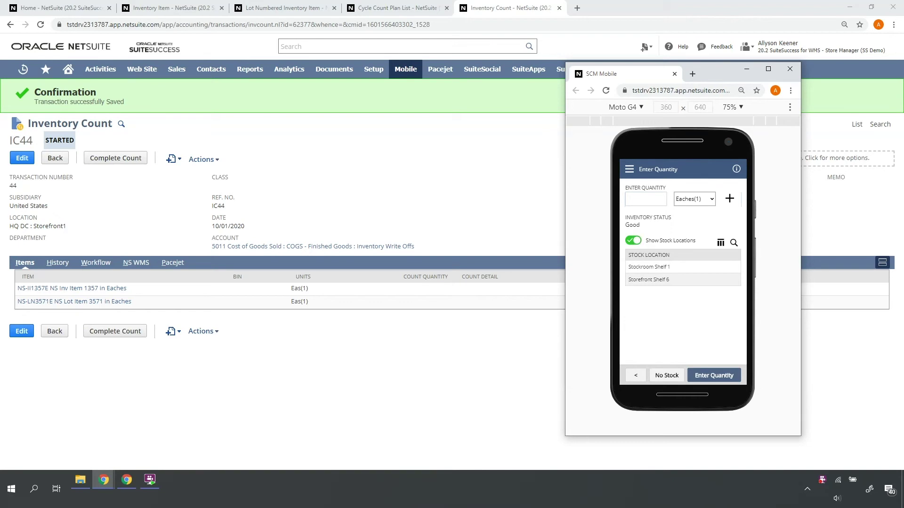
{"action": "left_click_drag", "start_coordinate": [626, 260], "coordinate": [697, 285]}
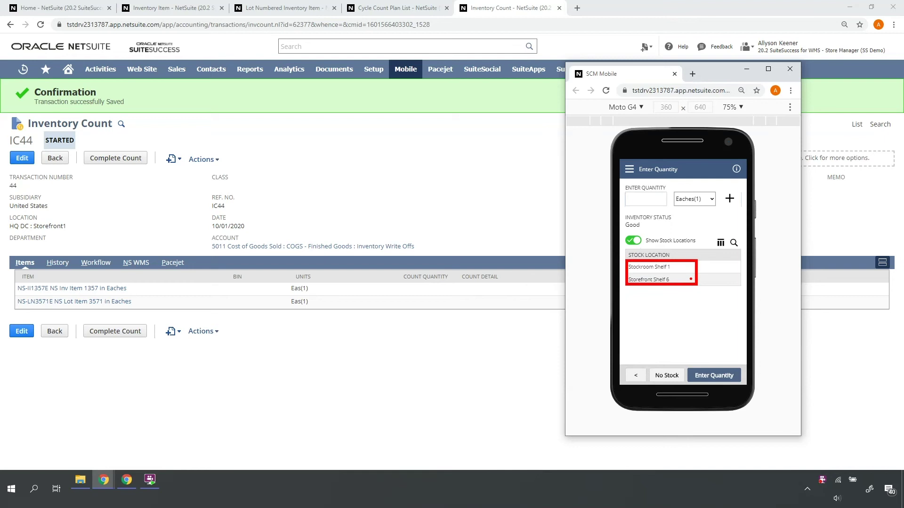
{"action": "key", "text": "Escape"}
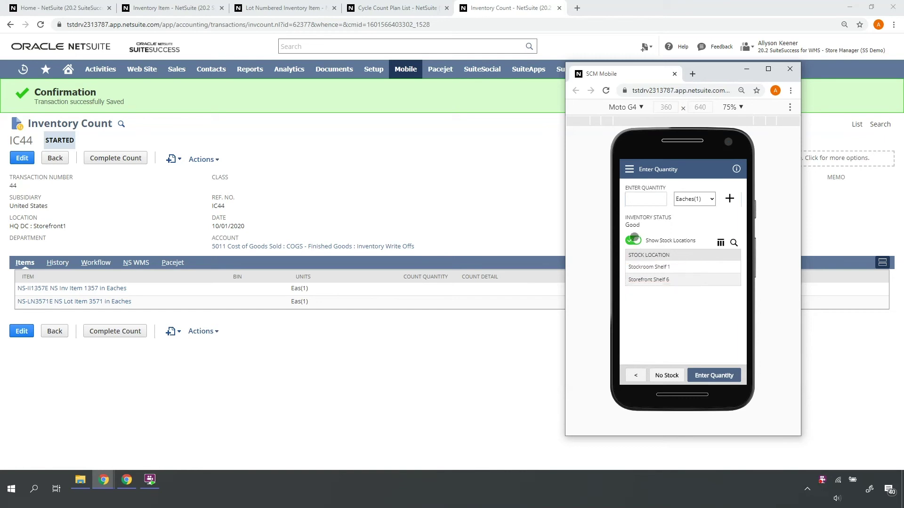
Record a count of 17 eaches for NS-II1357E and return to the task list
{"action": "left_click", "coordinate": [638, 198]}
{"action": "left_click", "coordinate": [686, 200]}
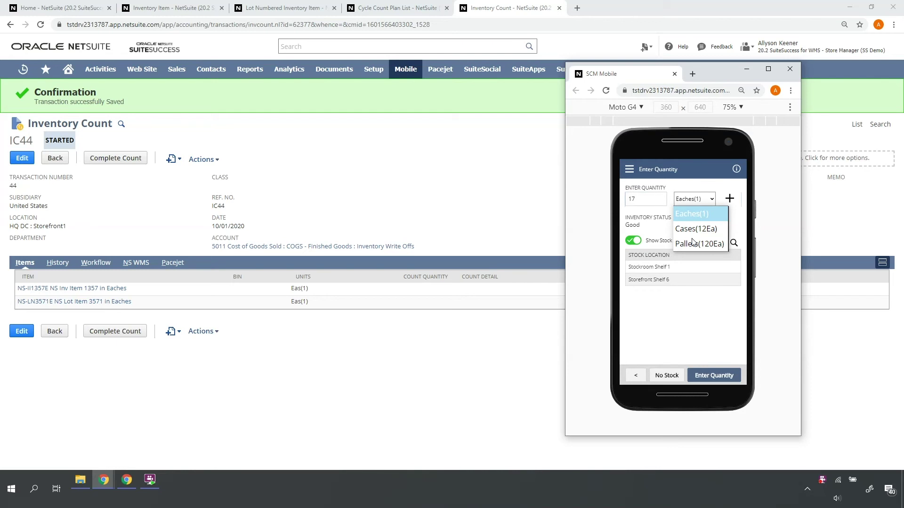
{"action": "key", "text": "Escape"}
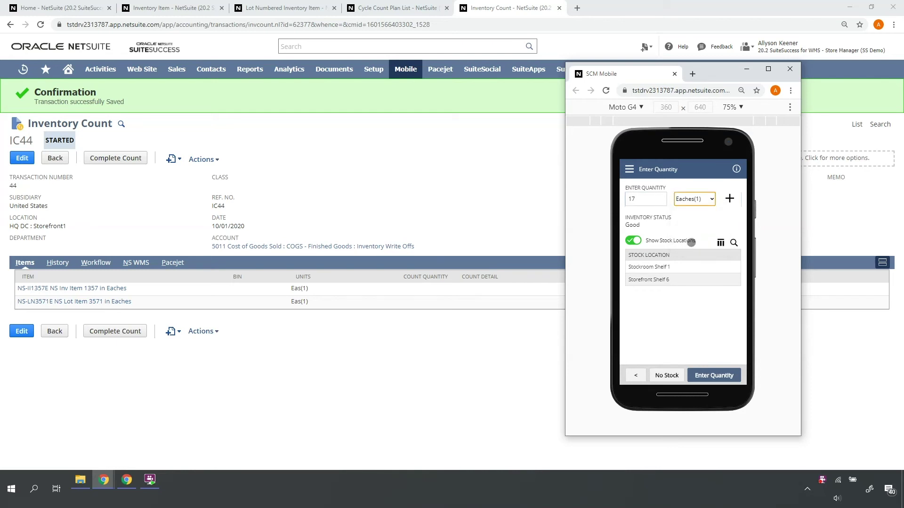
{"action": "left_click", "coordinate": [713, 377]}
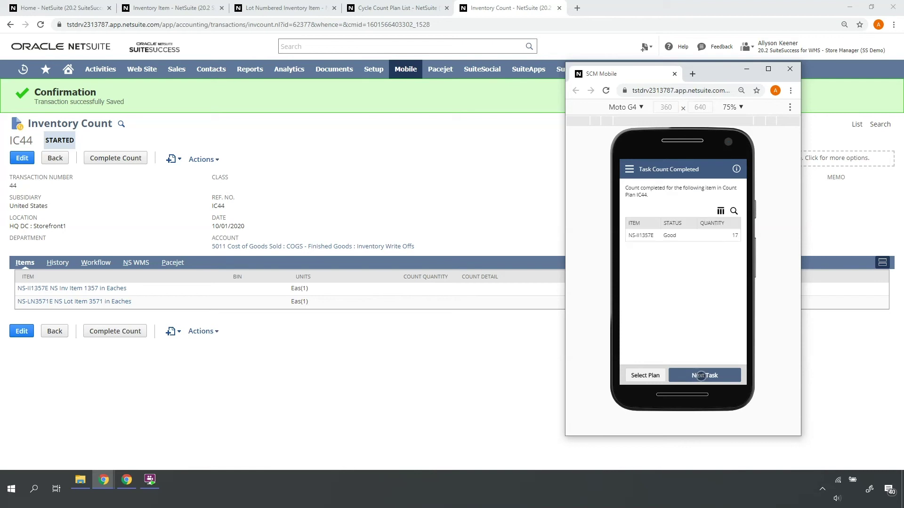
{"action": "left_click", "coordinate": [699, 376]}
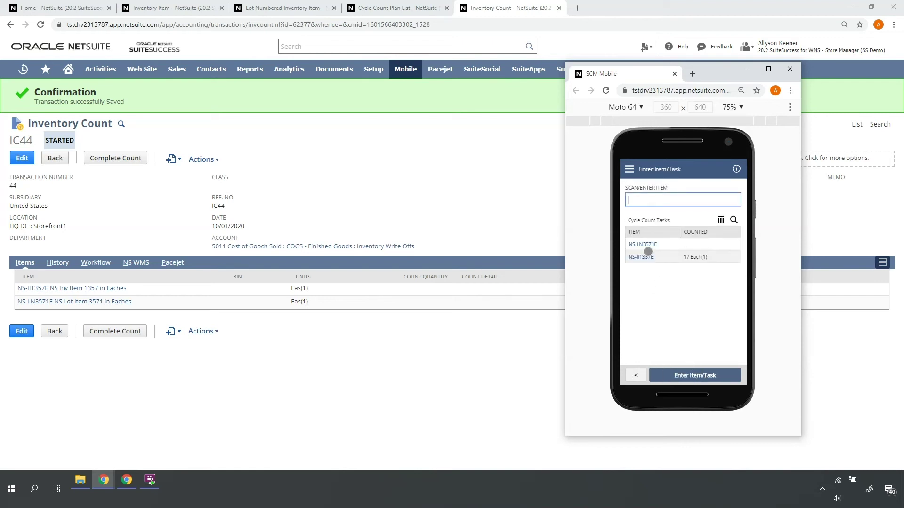
Enter a total of 24 for NS-LN3571E and show its stock locations
{"action": "left_click", "coordinate": [646, 245]}
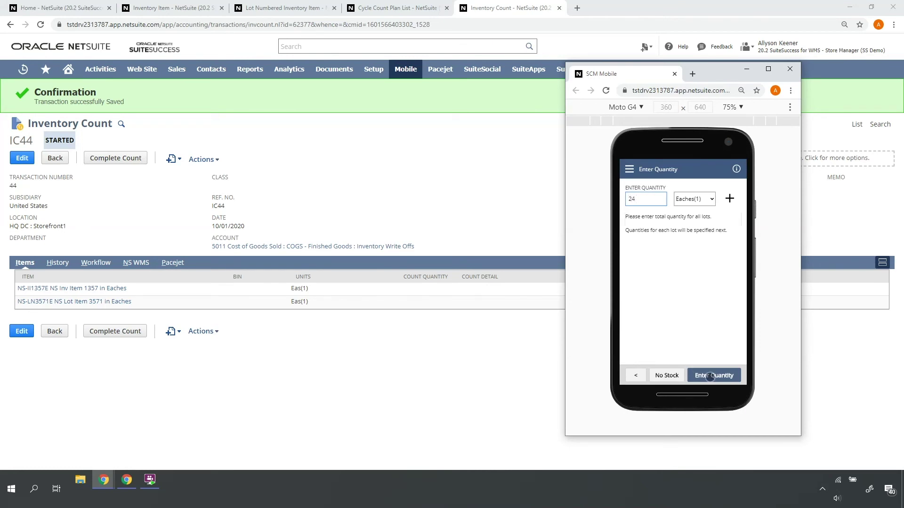
{"action": "left_click", "coordinate": [711, 376]}
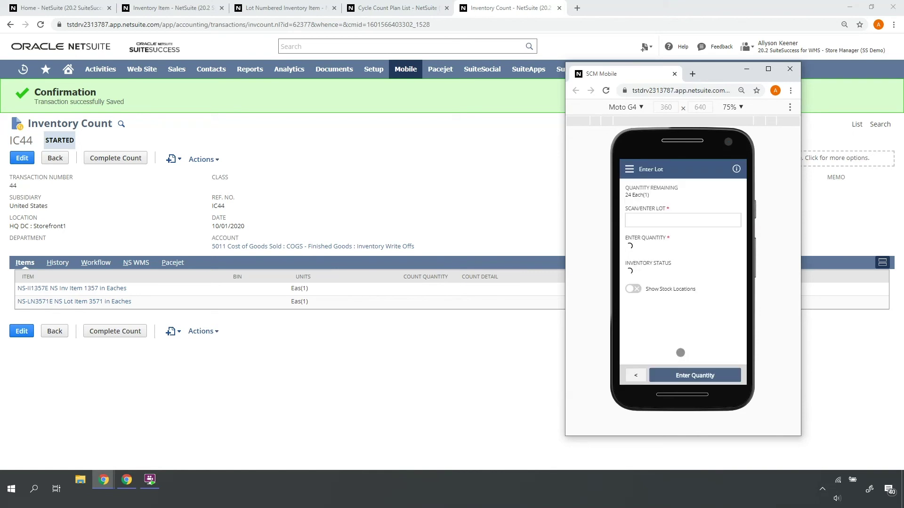
{"action": "left_click", "coordinate": [634, 290]}
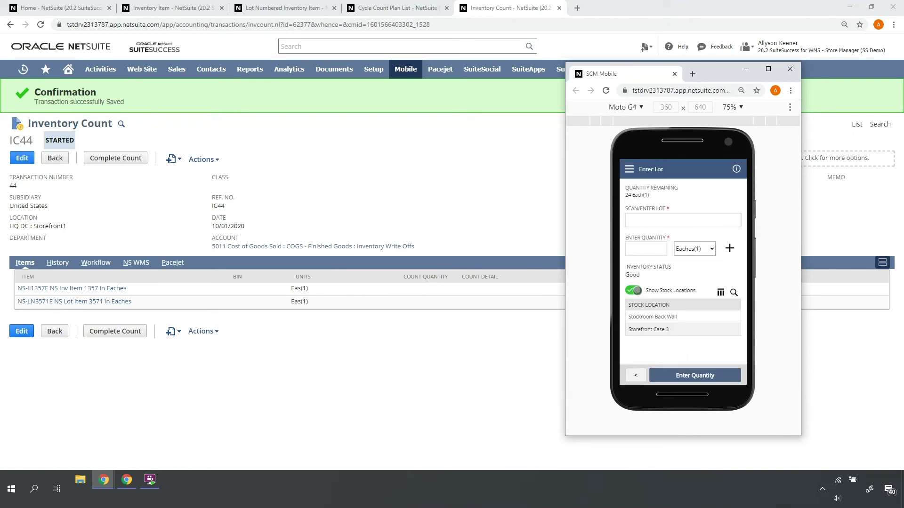
{"action": "left_click", "coordinate": [636, 222]}
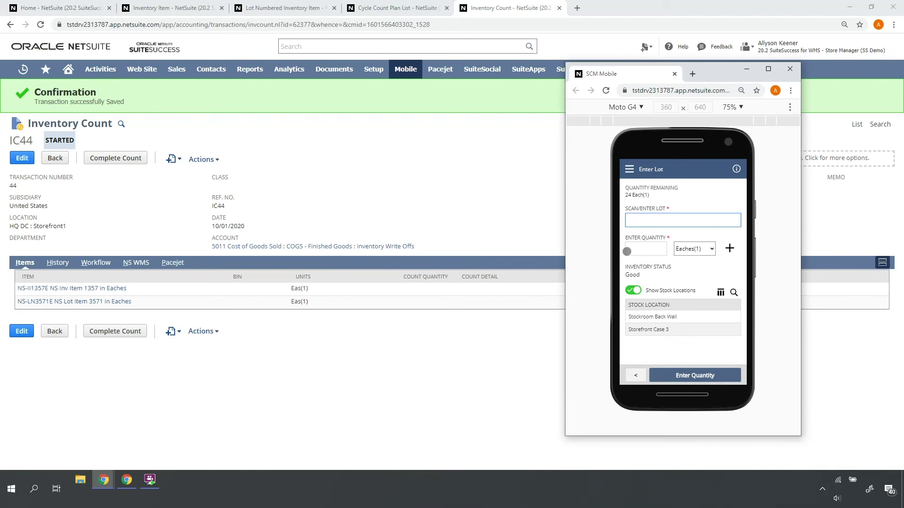
{"action": "key", "text": "ctrl+v"}
{"action": "left_click", "coordinate": [633, 251]}
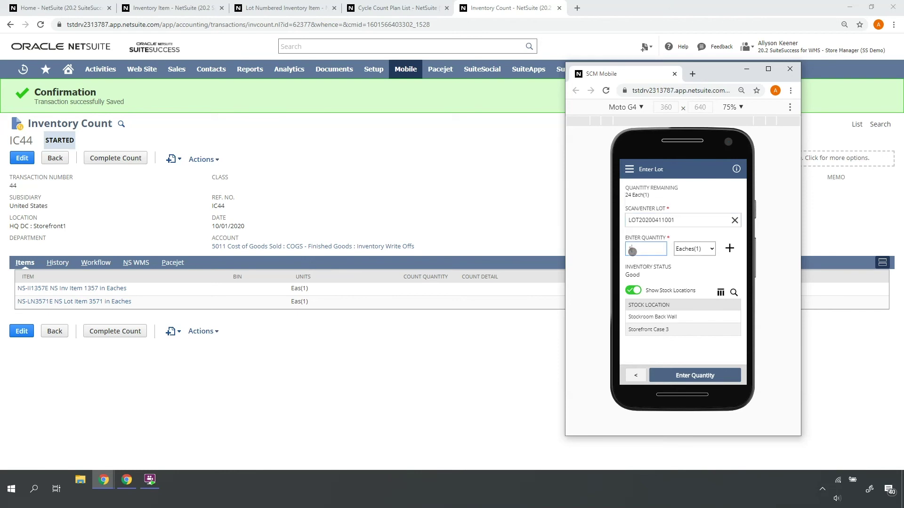
{"action": "type", "text": "14"}
{"action": "left_click", "coordinate": [683, 375]}
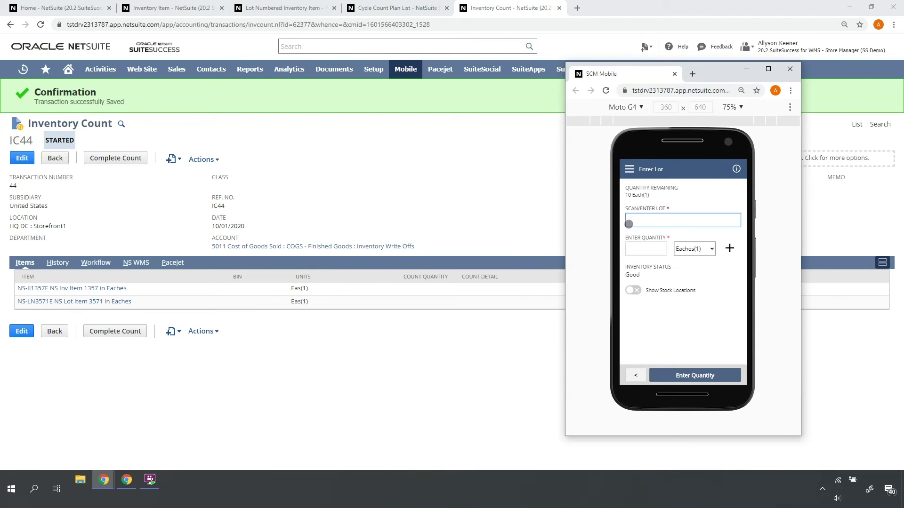
{"action": "key", "text": "ctrl+v"}
{"action": "left_click", "coordinate": [638, 247]}
{"action": "type", "text": "1"}
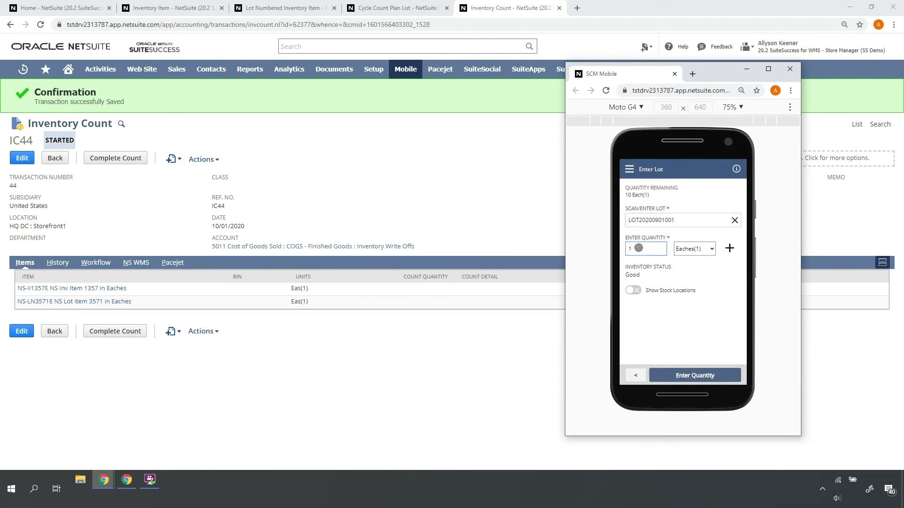
{"action": "type", "text": "0"}
{"action": "left_click", "coordinate": [680, 371]}
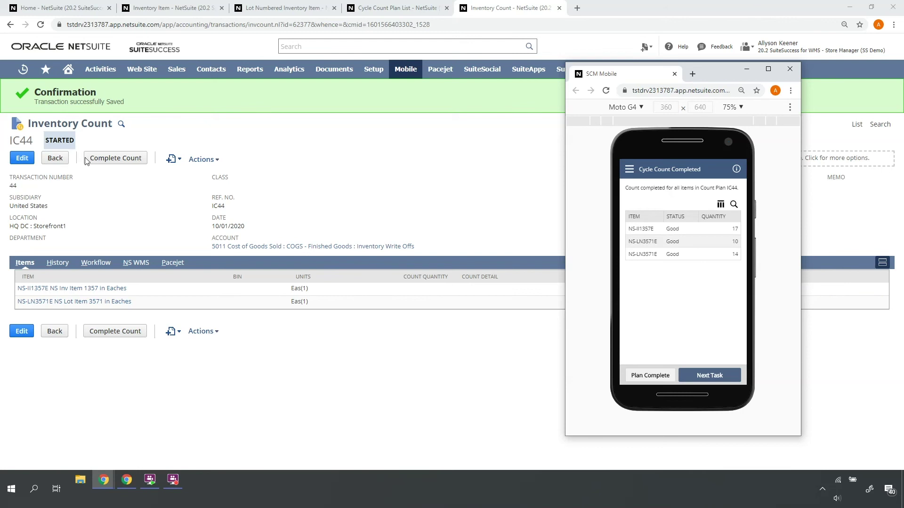
Check the Home dashboard, then return to the IC44 inventory count record
{"action": "left_click", "coordinate": [47, 8]}
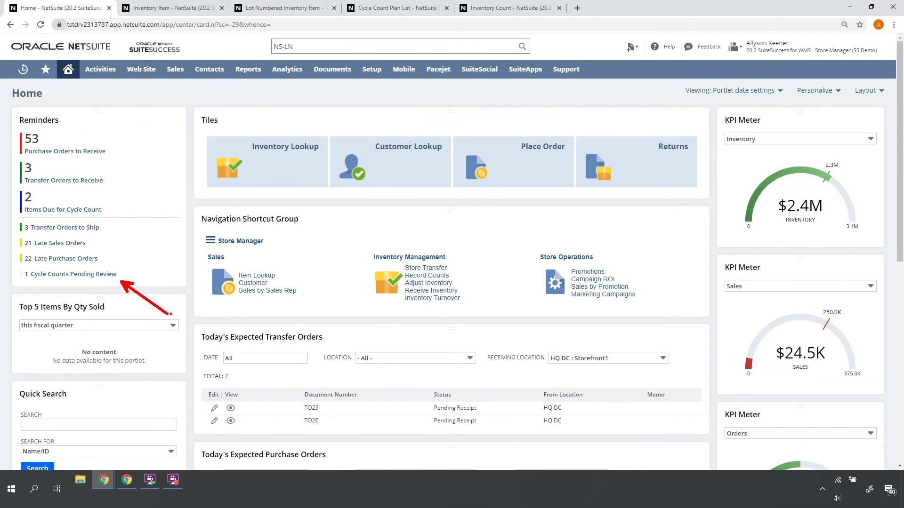
{"action": "left_click", "coordinate": [474, 9]}
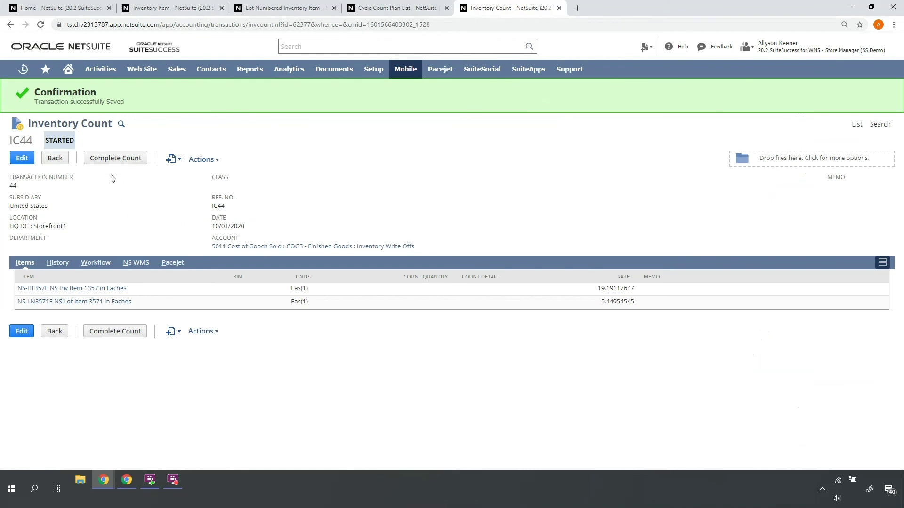
Complete count IC44 and highlight the Snapshot, Count, detail and Adjusted Quantity columns
{"action": "left_click", "coordinate": [116, 159]}
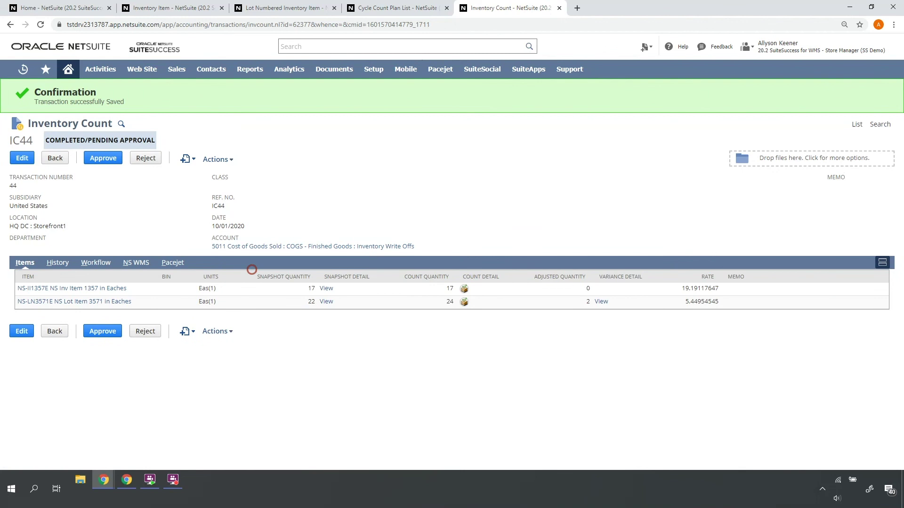
{"action": "left_click_drag", "start_coordinate": [250, 269], "coordinate": [318, 310]}
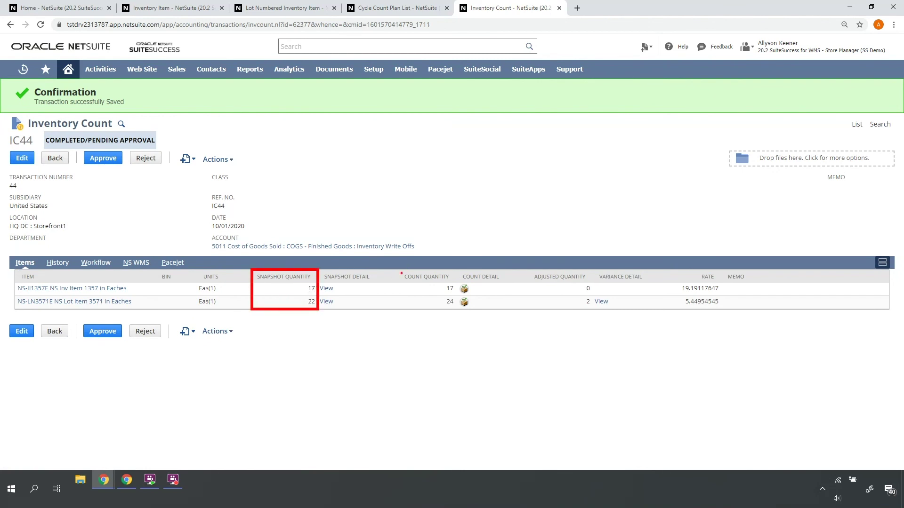
{"action": "left_click_drag", "start_coordinate": [395, 270], "coordinate": [458, 309]}
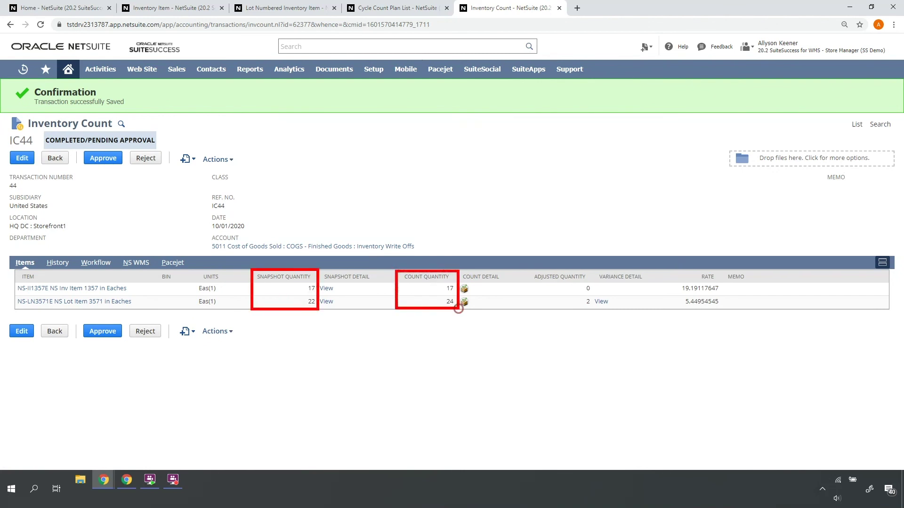
{"action": "left_click_drag", "start_coordinate": [354, 270], "coordinate": [389, 245]}
{"action": "left_click_drag", "start_coordinate": [476, 269], "coordinate": [519, 238]}
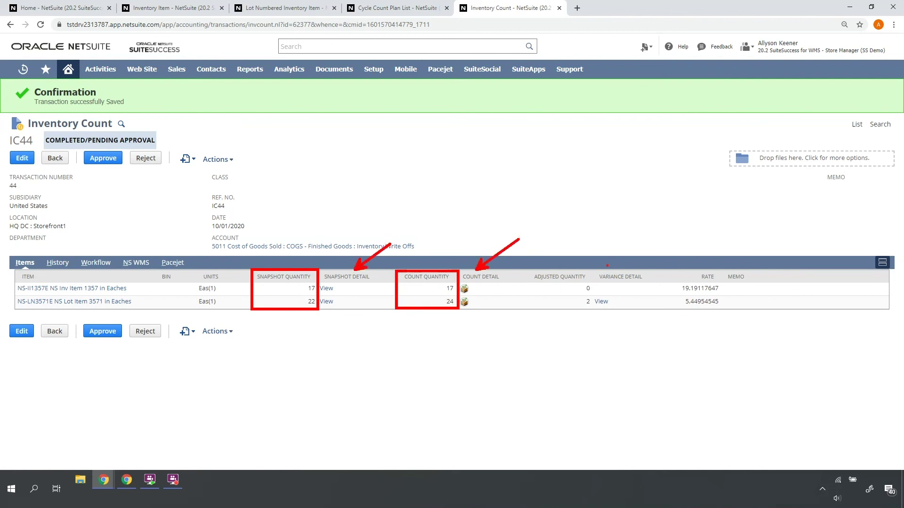
{"action": "left_click_drag", "start_coordinate": [609, 267], "coordinate": [647, 239]}
{"action": "left_click_drag", "start_coordinate": [524, 269], "coordinate": [593, 308]}
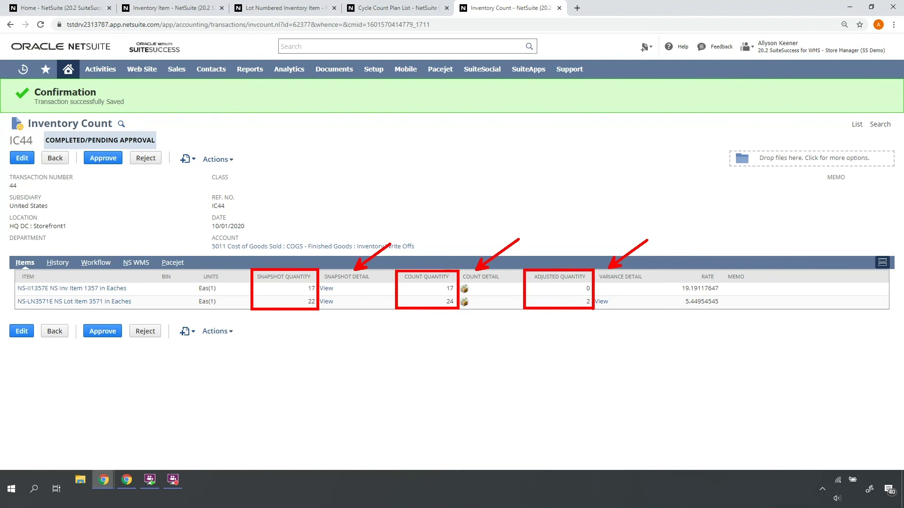
{"action": "key", "text": "Escape"}
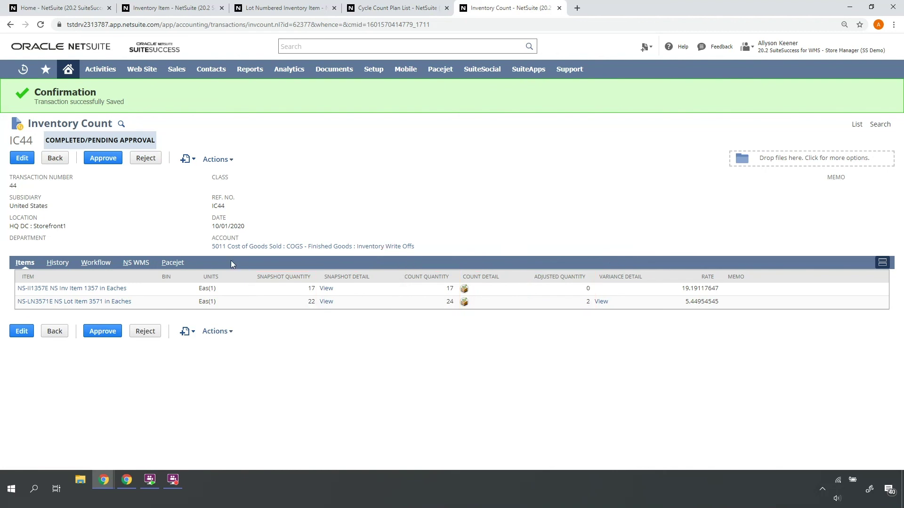
Approve IC44 and view its Inventory Adjustments history showing IA68
{"action": "left_click", "coordinate": [110, 160]}
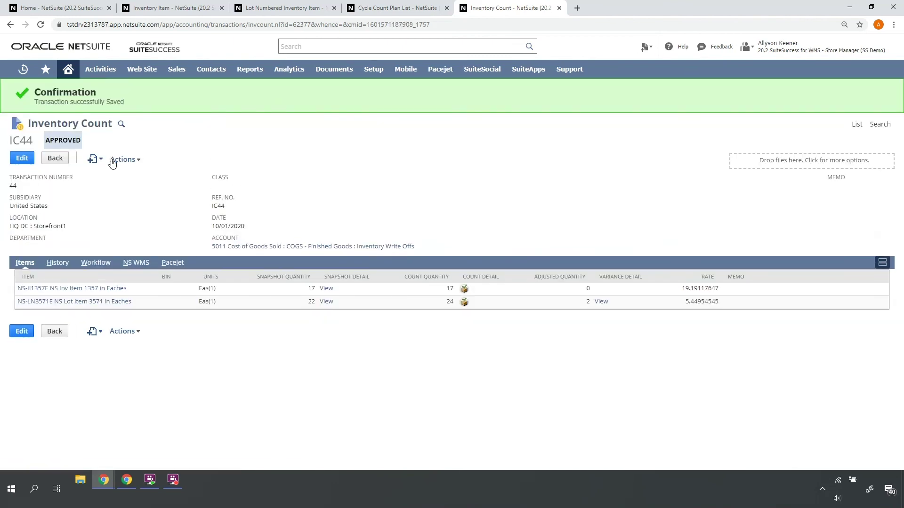
{"action": "left_click", "coordinate": [62, 265]}
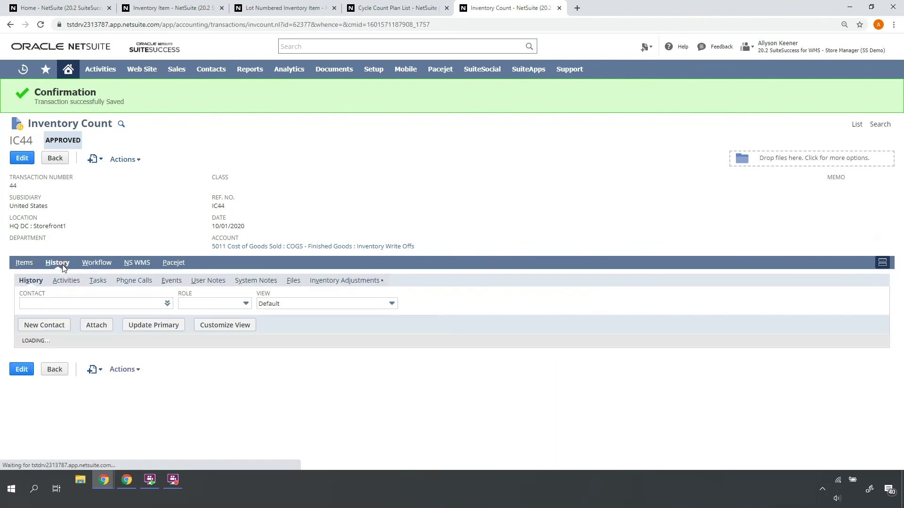
{"action": "left_click", "coordinate": [342, 284]}
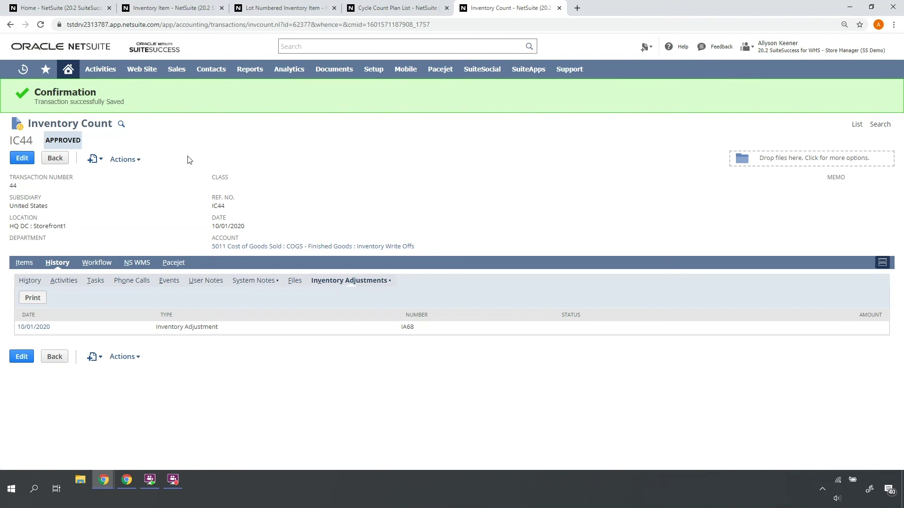
Open NS-II1357E's Storefront1 location inventory count settings: interval 7, next count 10/08/2020
{"action": "left_click", "coordinate": [186, 8]}
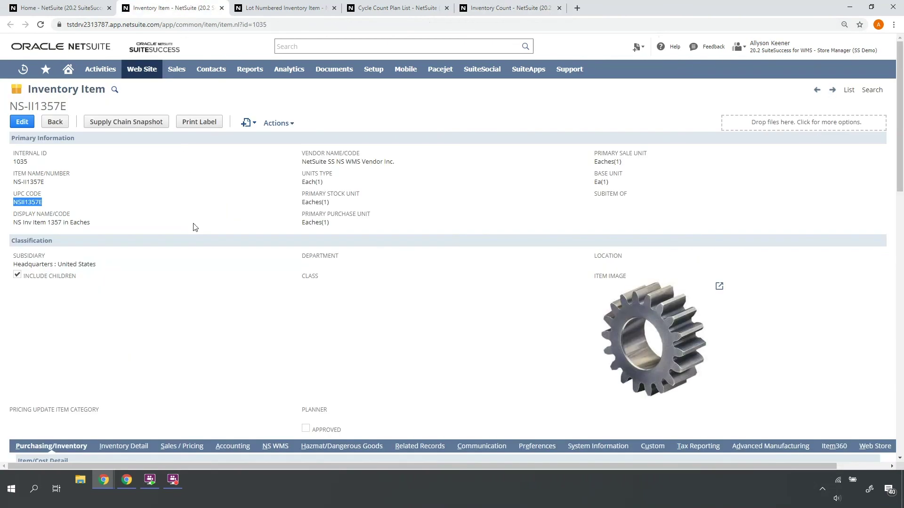
{"action": "scroll", "coordinate": [190, 226], "scroll_direction": "down", "scroll_amount": 10}
{"action": "scroll", "coordinate": [181, 277], "scroll_direction": "down", "scroll_amount": 6}
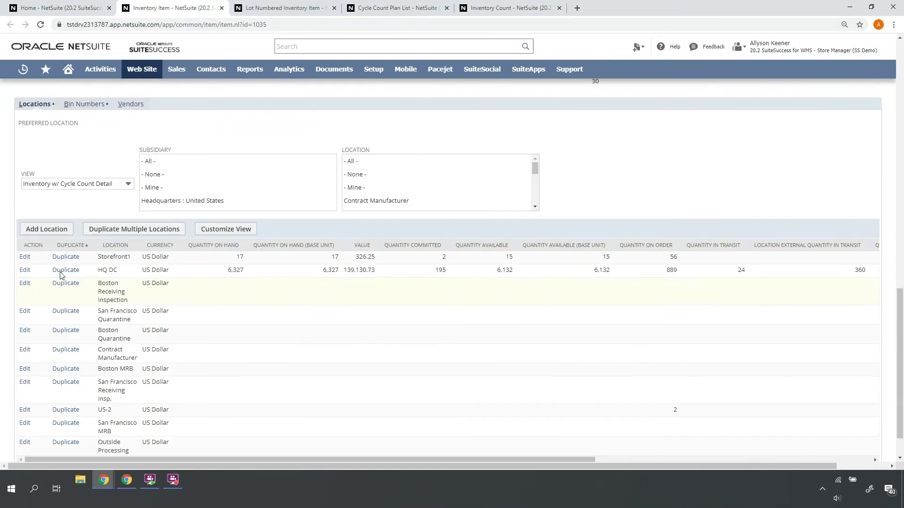
{"action": "left_click", "coordinate": [26, 258]}
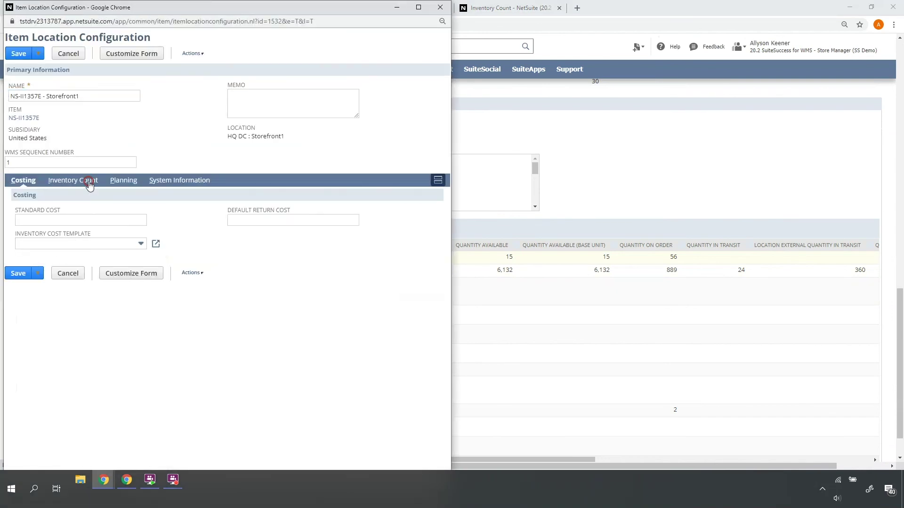
{"action": "left_click", "coordinate": [88, 183]}
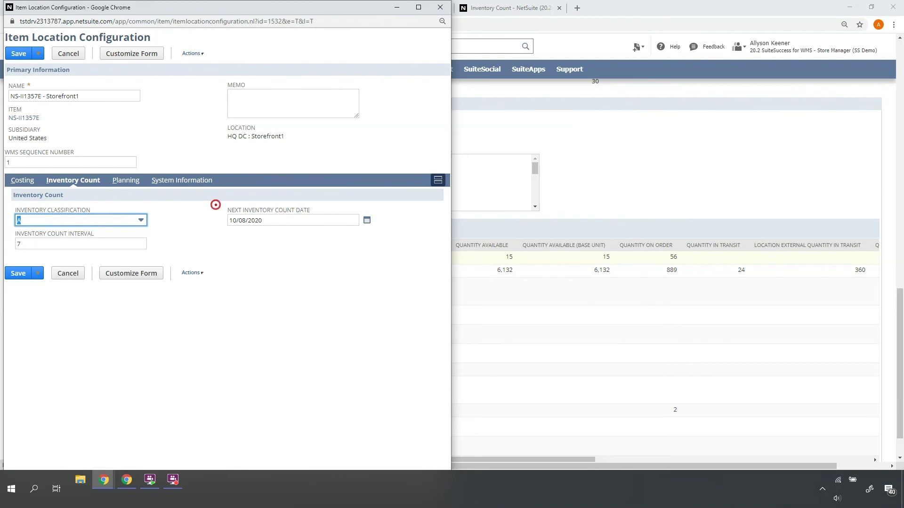